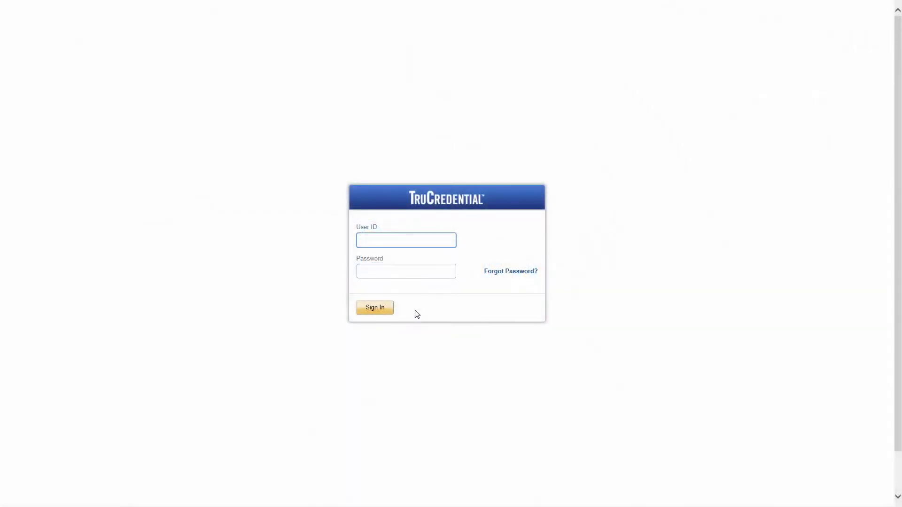
text(admi)
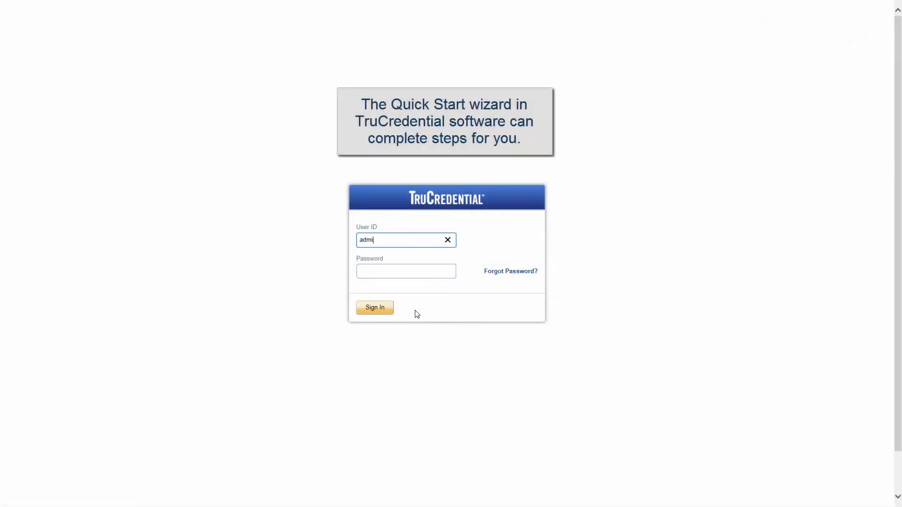
text(n)
- Sign in to TruCredential with the entered User ID and password
key(Tab)
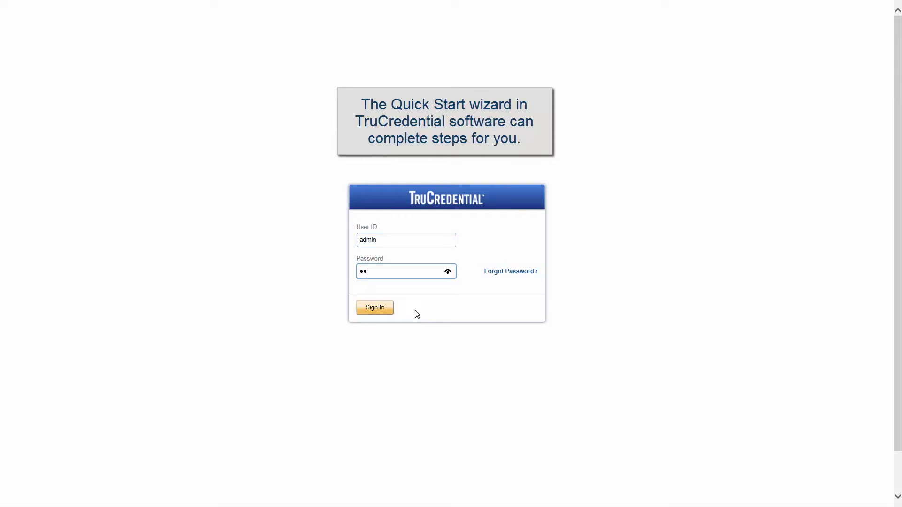
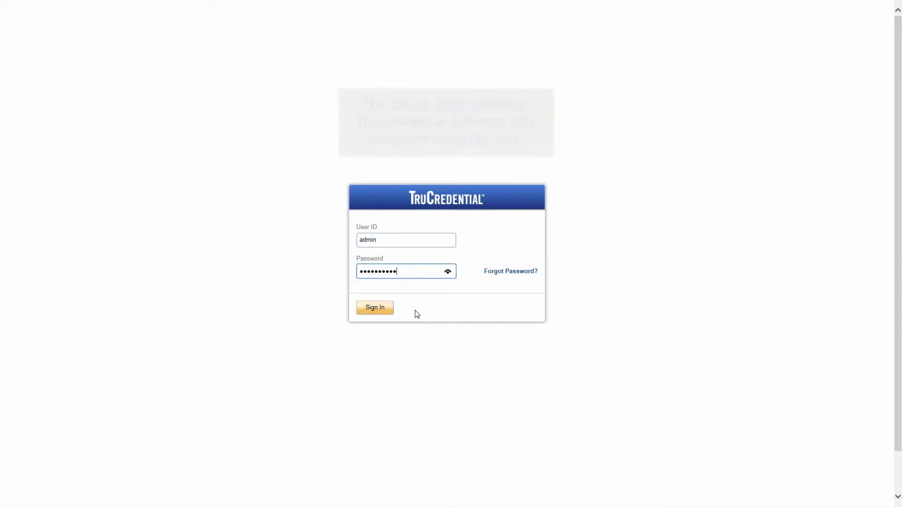
click(391, 315)
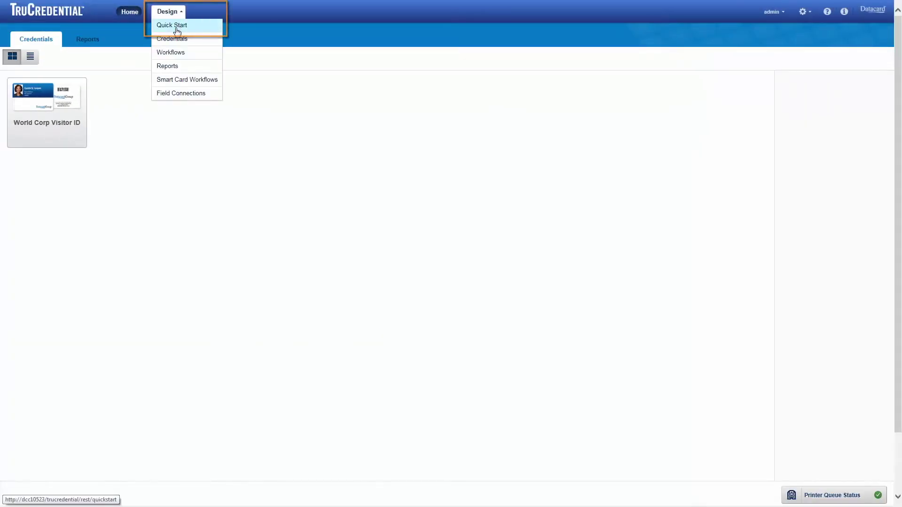
- Reopen the Quick Start wizard from the Design menu
click(177, 32)
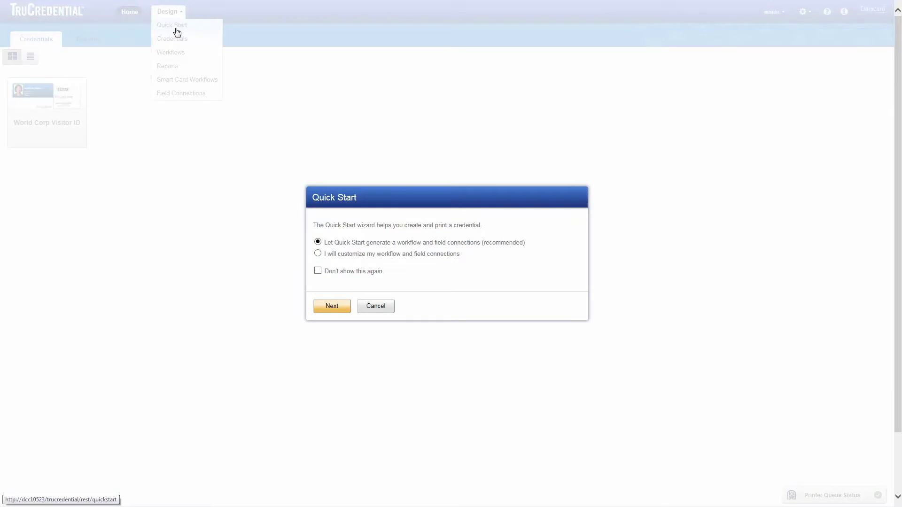
- Browse the saved designs and built-in templates, then choose the Corporate ID Employee template
click(332, 307)
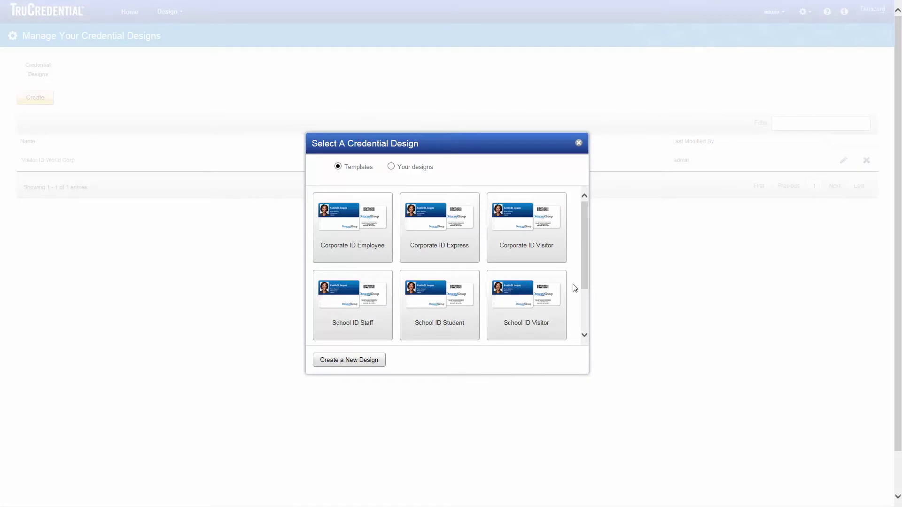
drag(586, 284, 586, 333)
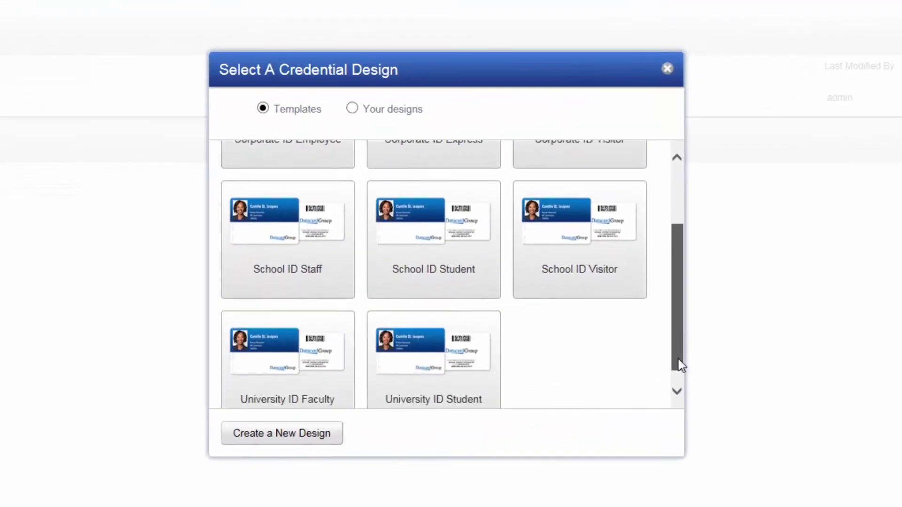
drag(682, 375, 675, 297)
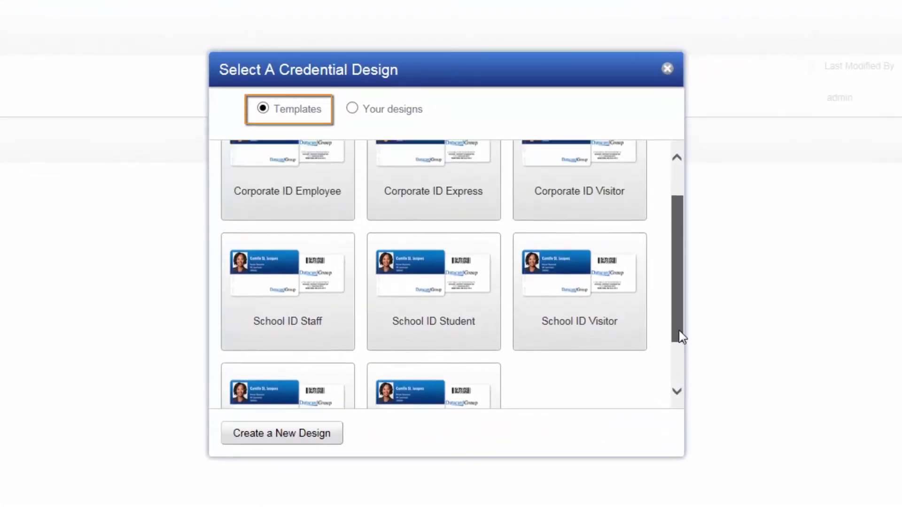
click(352, 110)
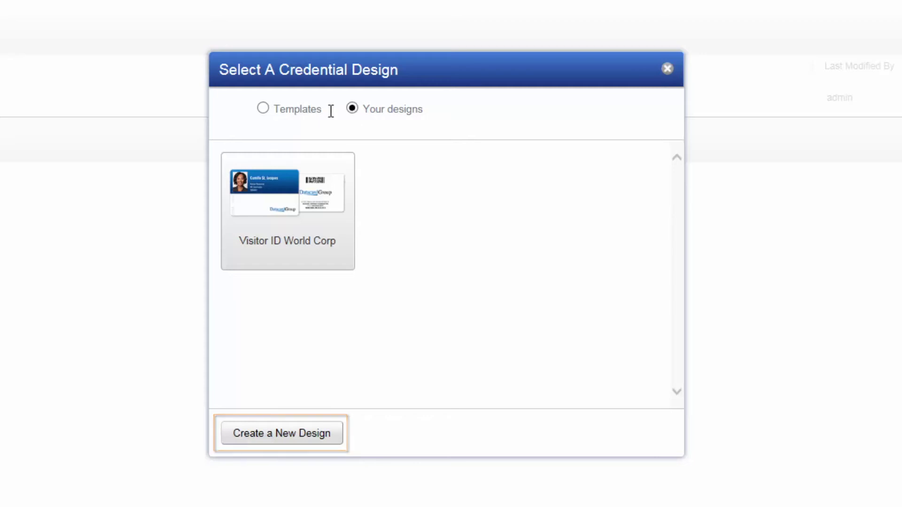
click(263, 109)
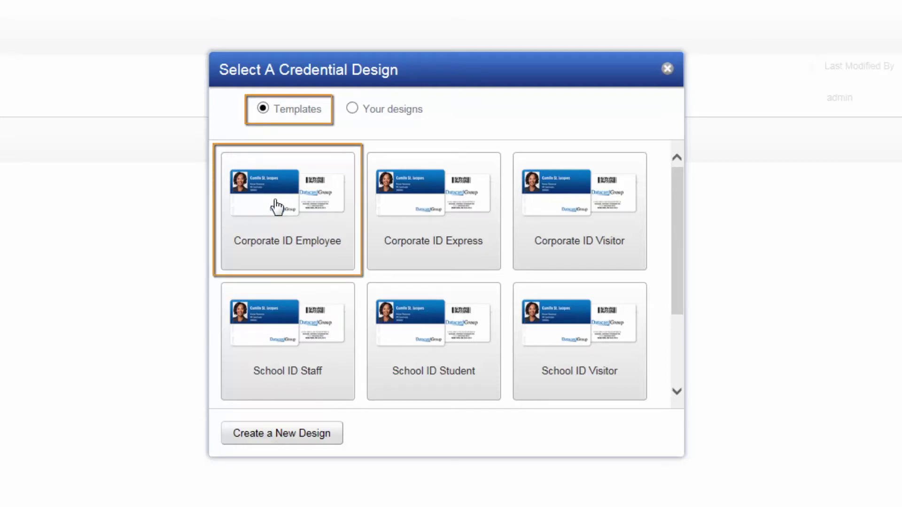
click(276, 207)
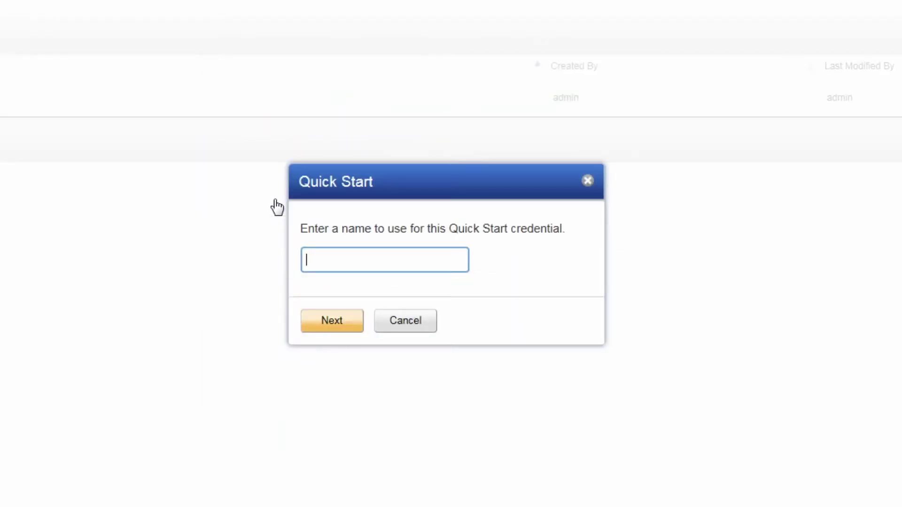
text(Employ)
text(ee ID )
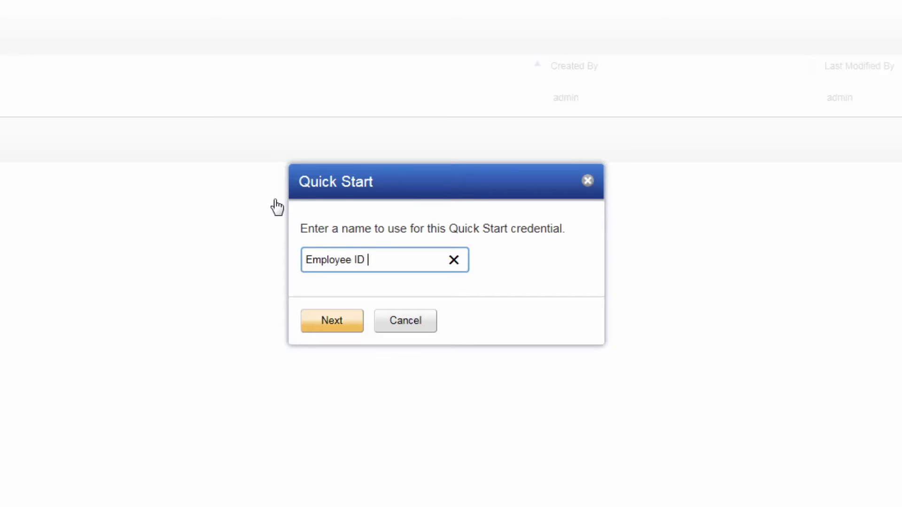
text(World C)
text(orp)
- Confirm the credential name Employee ID World Corp and continue to the designer
click(319, 321)
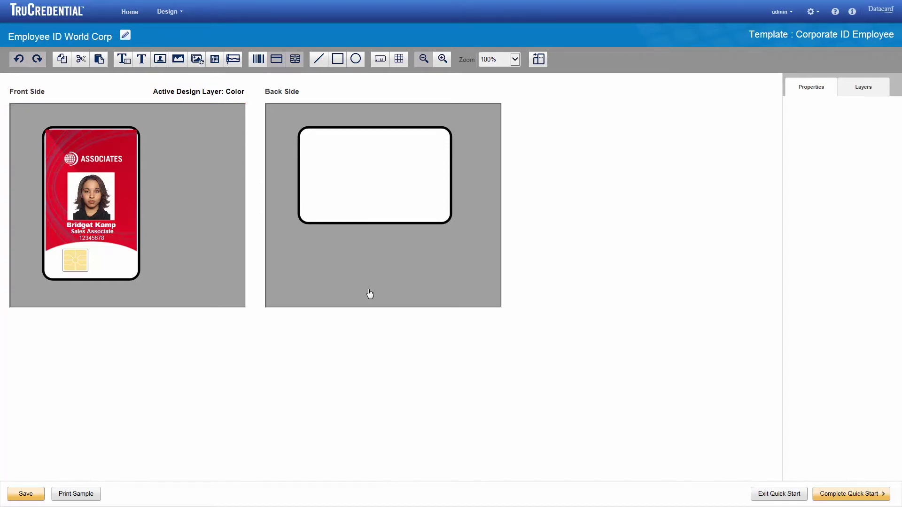
- Show the front-side design layers and toggle the Color layer's visibility off and back on
click(853, 90)
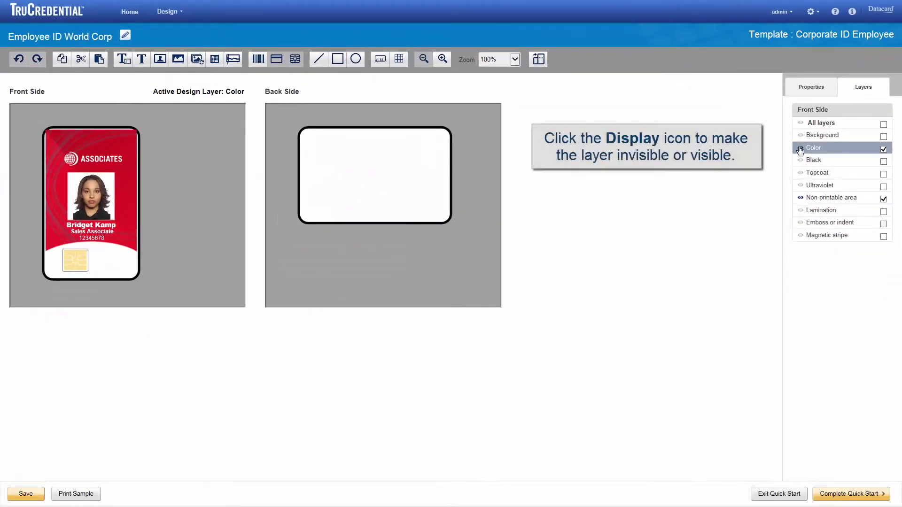
click(801, 149)
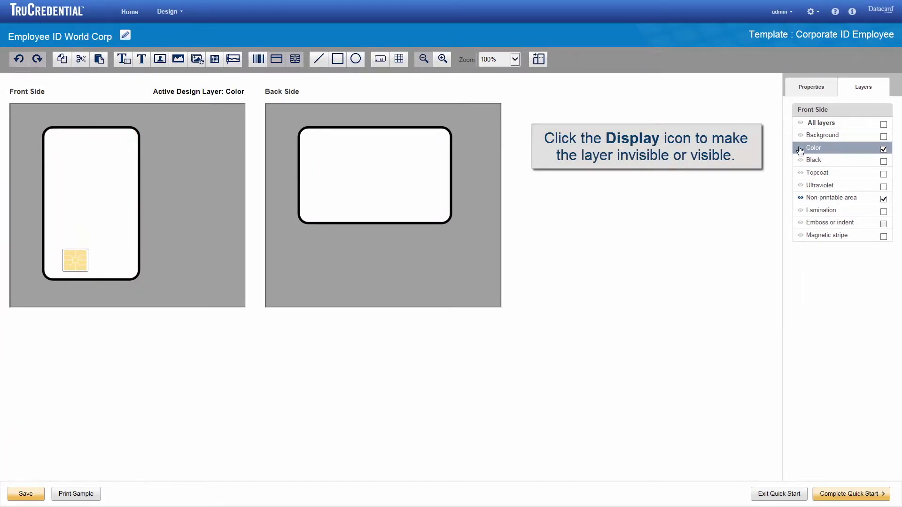
click(801, 148)
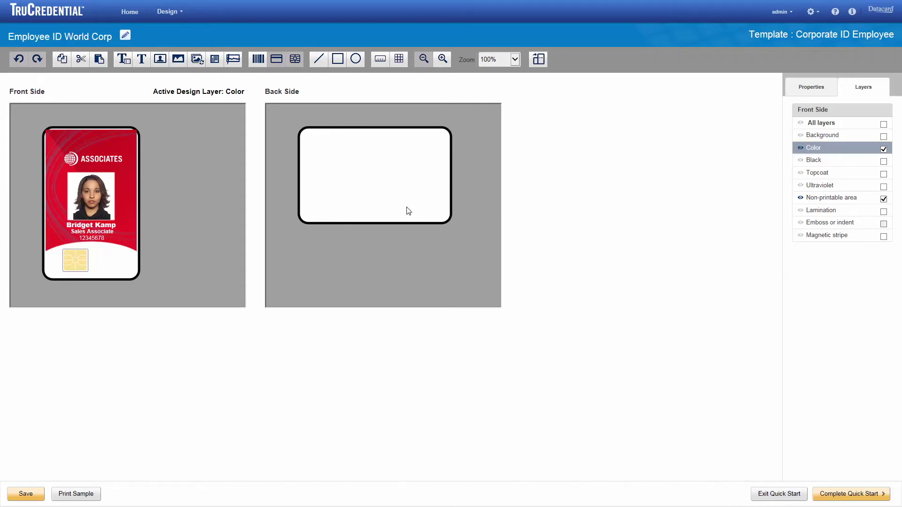
- Set the Employee Logo to scale as large as possible without distortion and browse for a new image
click(99, 168)
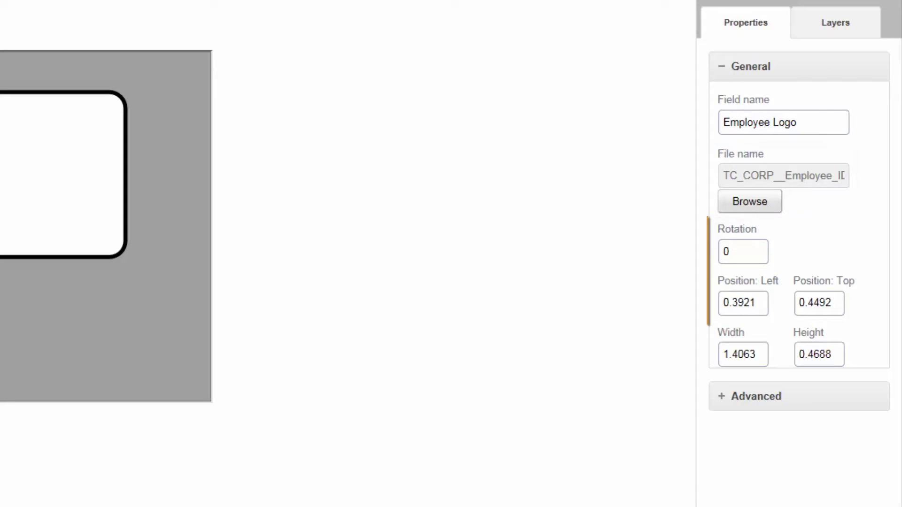
click(721, 399)
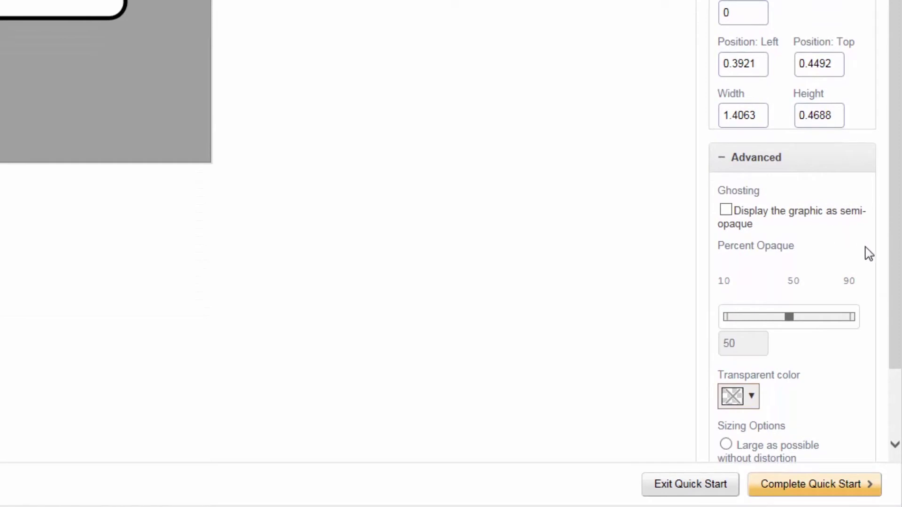
scroll(867, 257, down, 2)
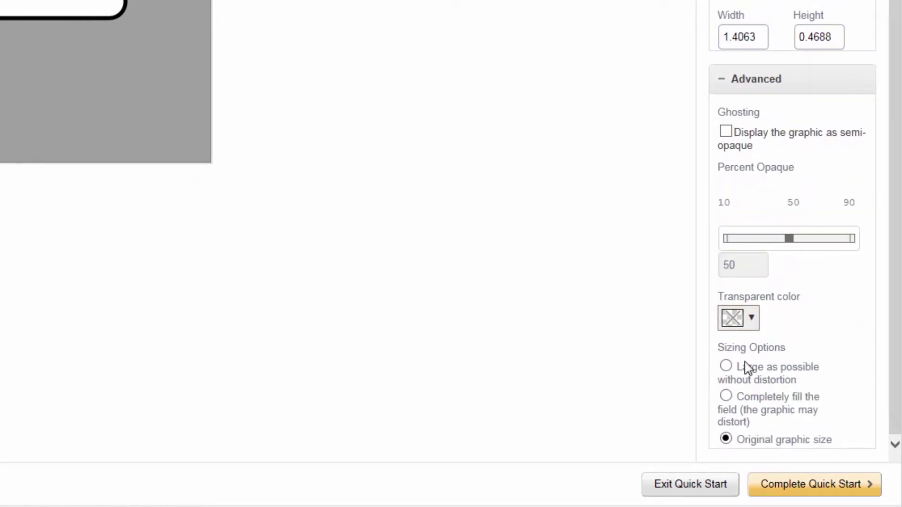
click(727, 369)
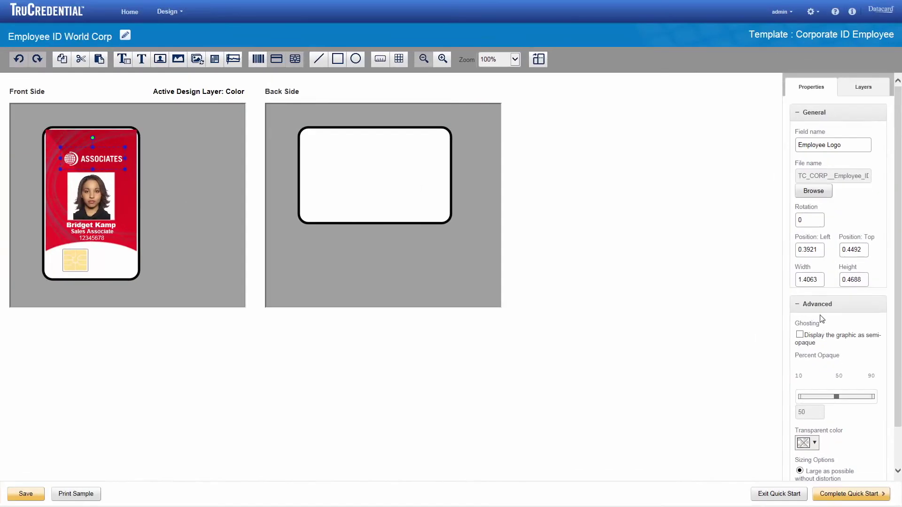
click(814, 191)
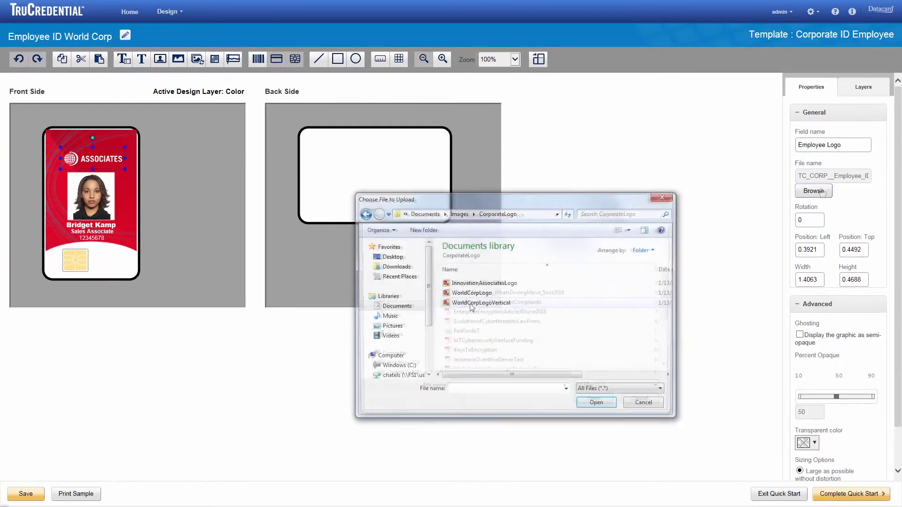
- Load WorldCorpLogoVertical as the logo, nudge it right and down, and switch to the card back
double_click(471, 303)
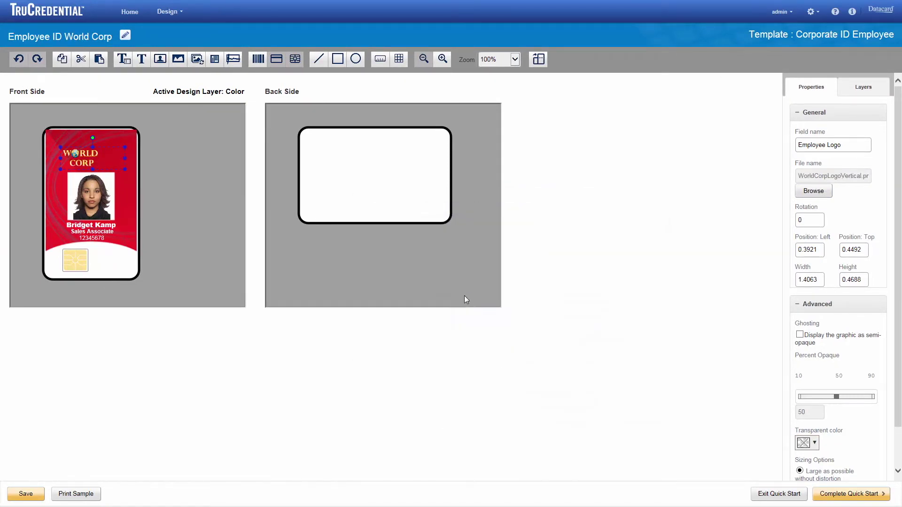
drag(111, 161, 114, 164)
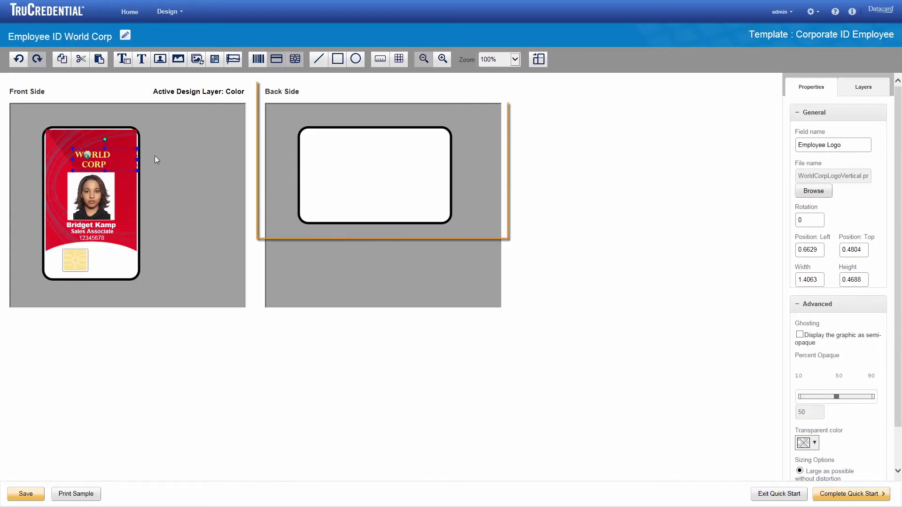
click(352, 156)
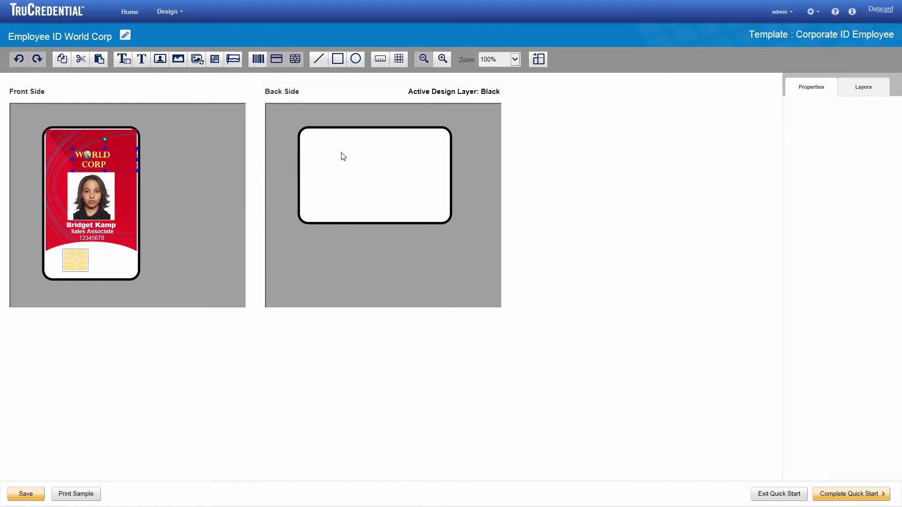
- Place a static text field on the card back and rename it Return address
click(867, 89)
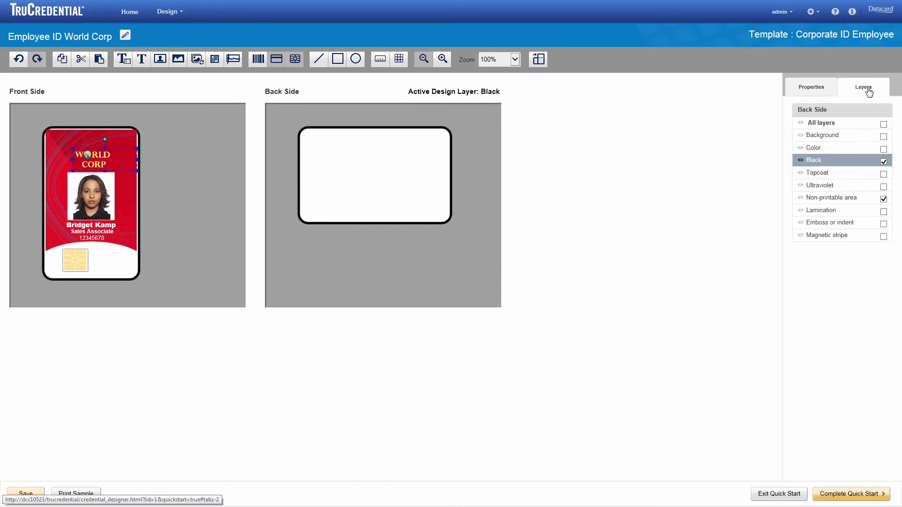
click(141, 58)
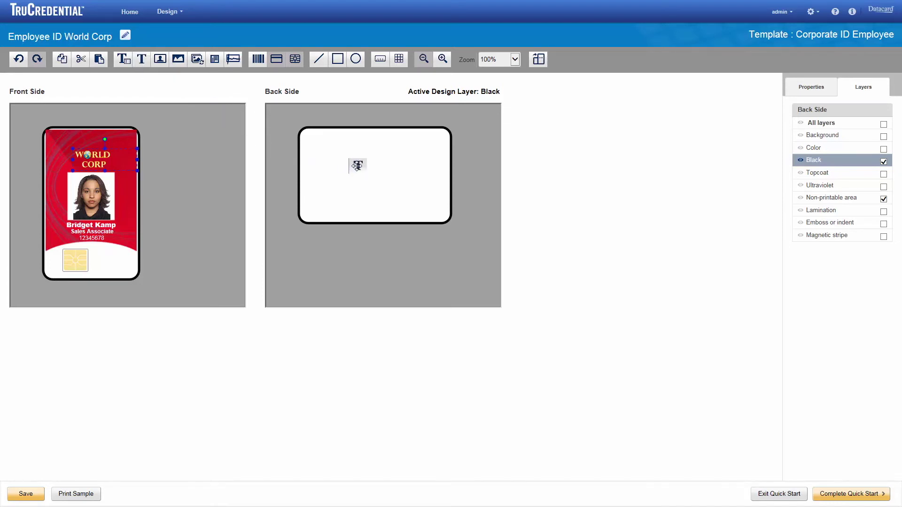
click(357, 165)
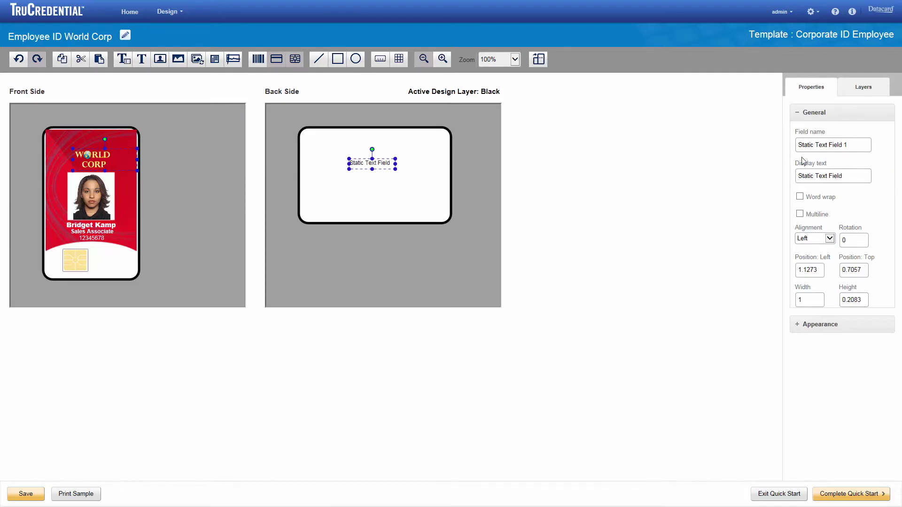
click(852, 144)
drag(851, 144, 781, 143)
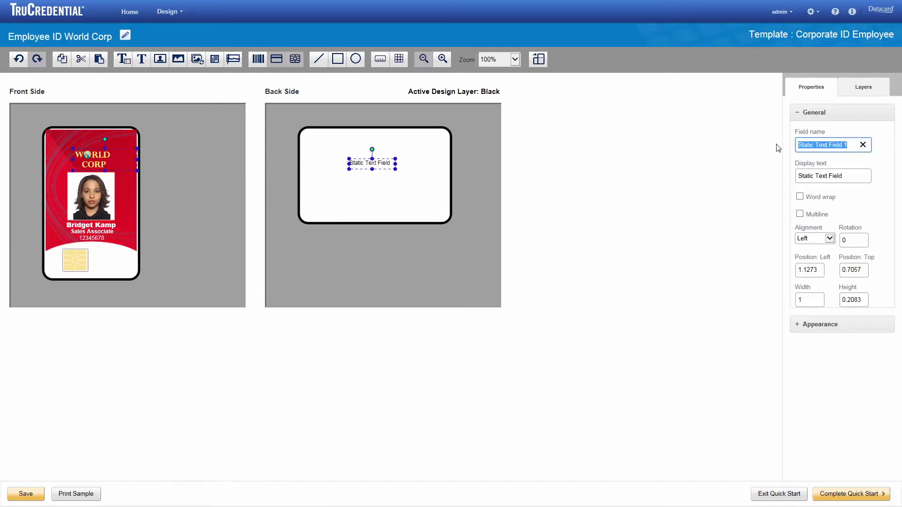
text(Return address)
- Make it a centred multiline message 'If found, please return to: P.O. Box 1111, Anyplace, Anywhere.' and complete Quick Start
click(804, 215)
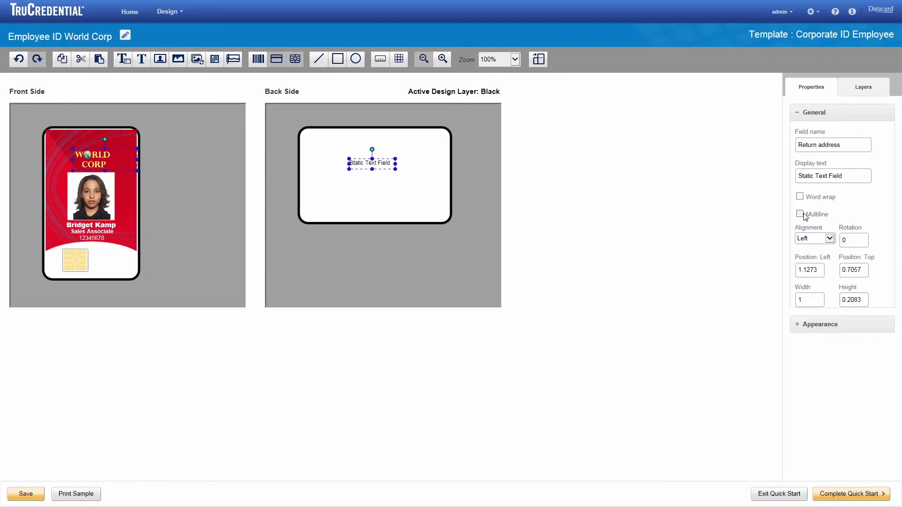
drag(851, 179, 795, 176)
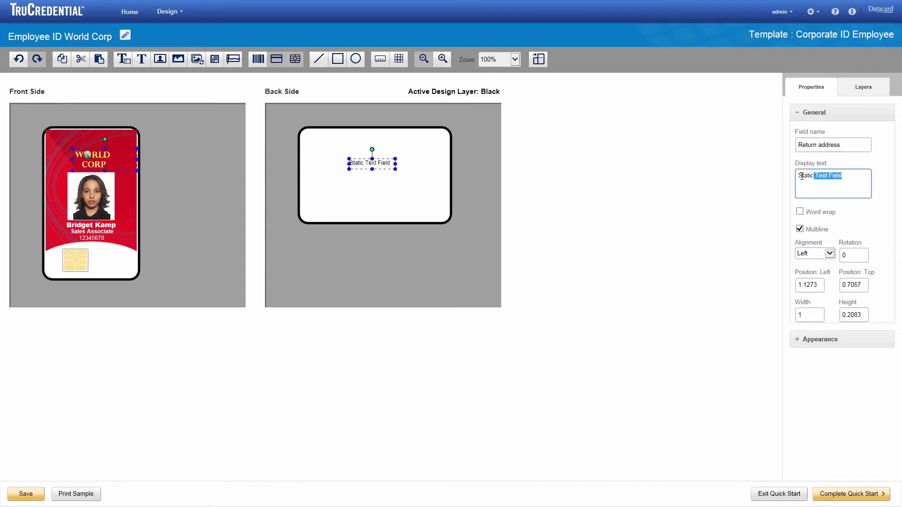
text(If found, please return to: P.O. Box 1111 Anyplace, Anywhere)
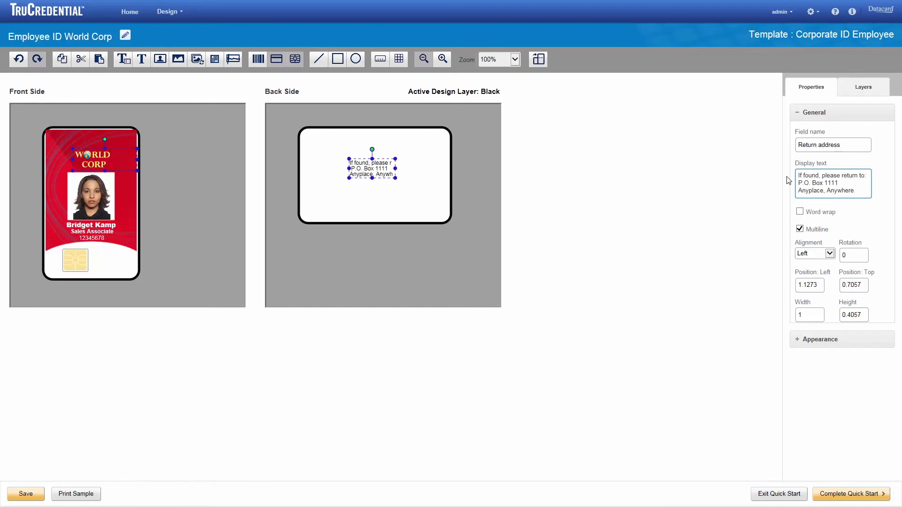
click(831, 255)
click(830, 255)
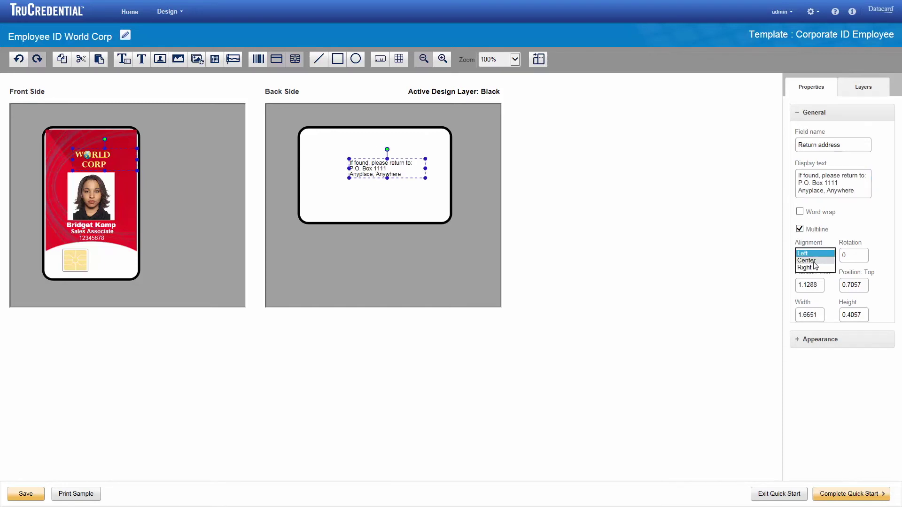
click(807, 260)
click(798, 340)
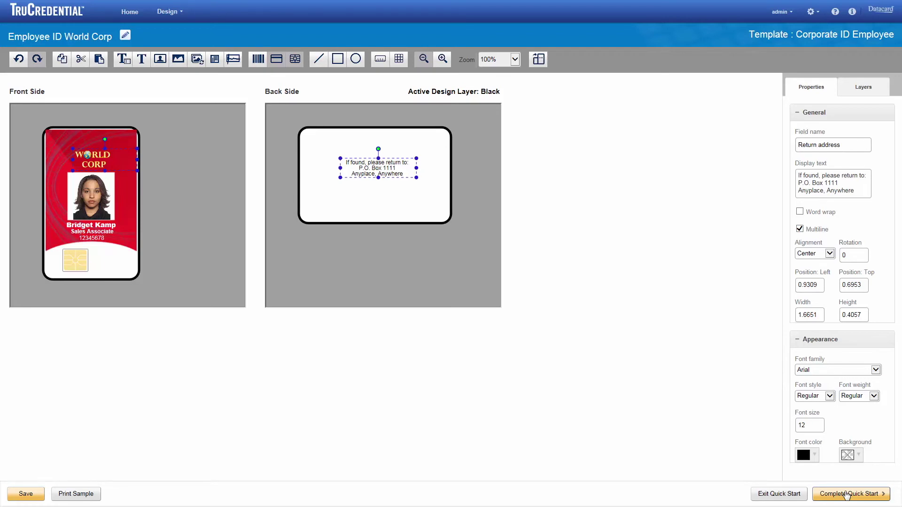
click(845, 491)
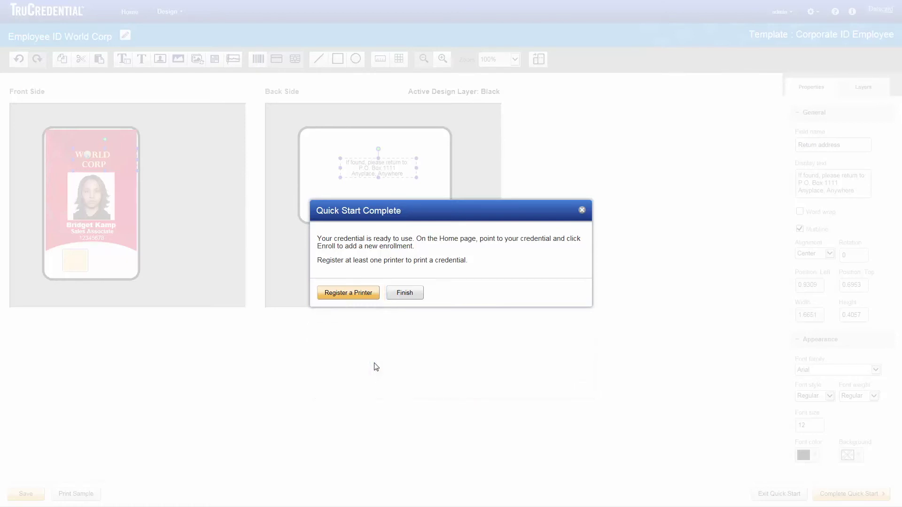
- Go to Register a Printer from the Quick Start Complete dialog
click(341, 297)
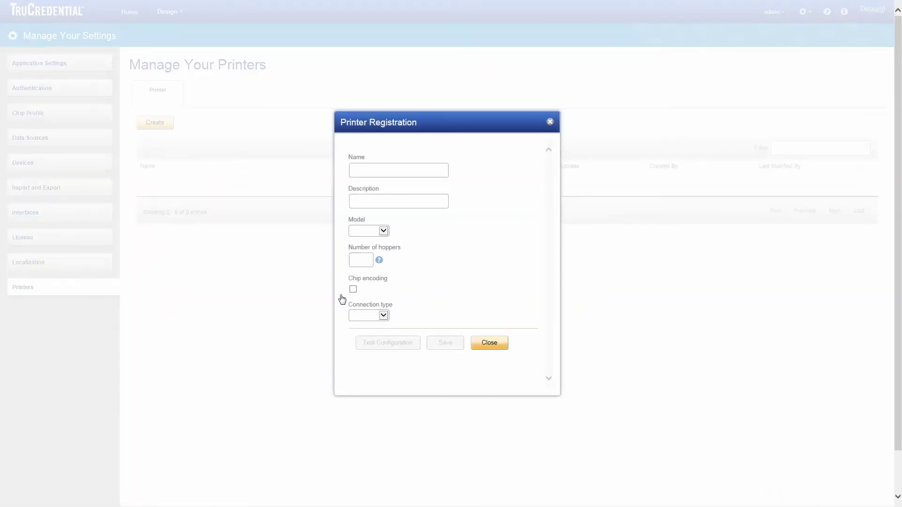
- Enter the printer name SD360 in Lobby, its description, and the SD360 model
click(355, 170)
text(SD360 in Lobby)
key(Tab)
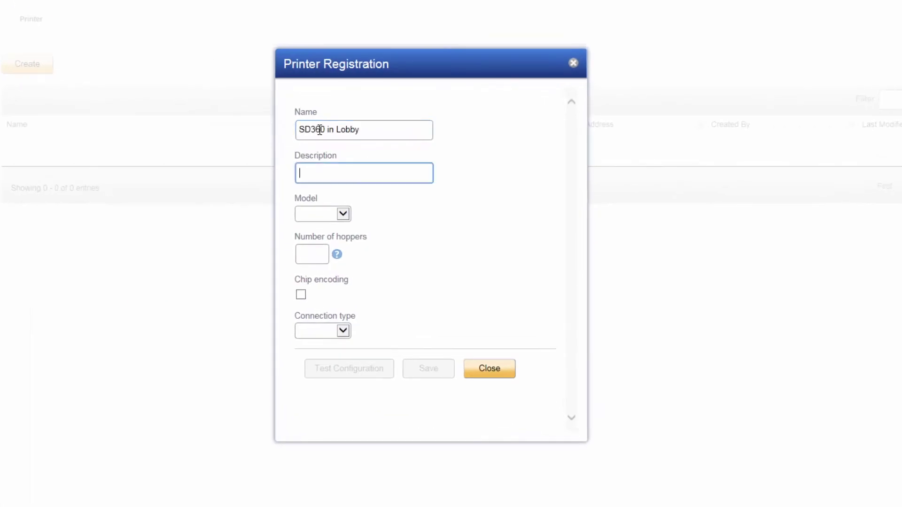
text(Ca)
text(rd printer by receptionist desk)
click(344, 214)
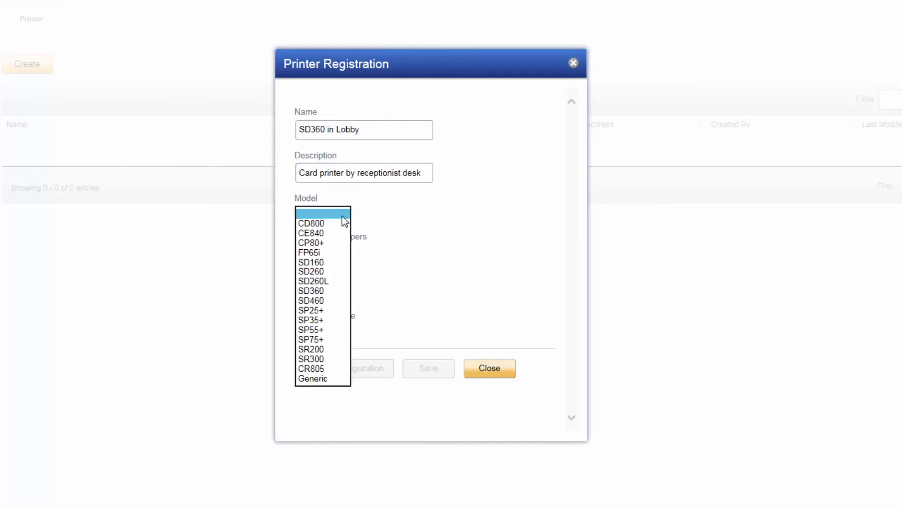
click(322, 293)
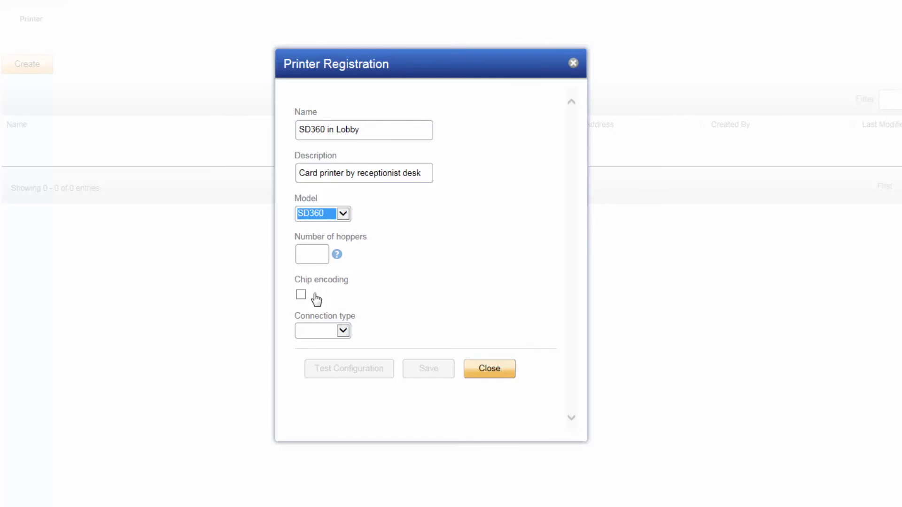
- Set the connection type to USB and choose XPS Card Printer as the connected printer
click(346, 331)
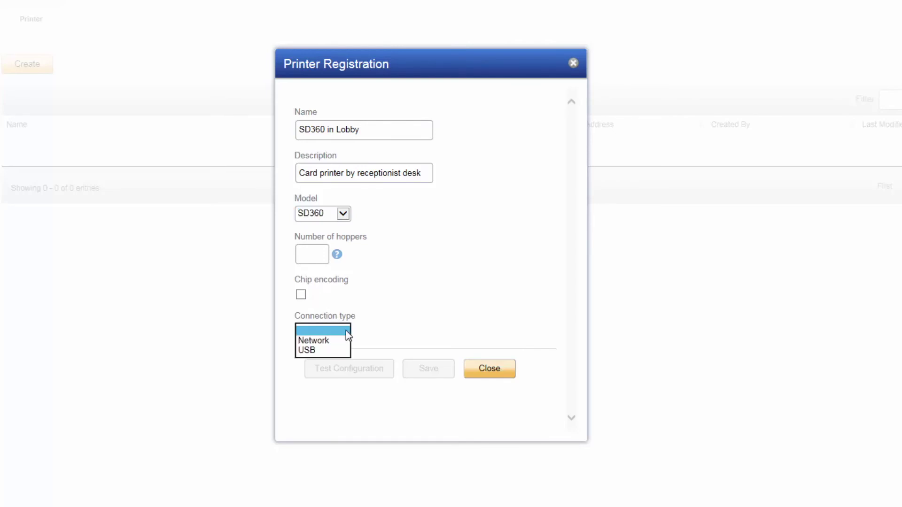
click(330, 350)
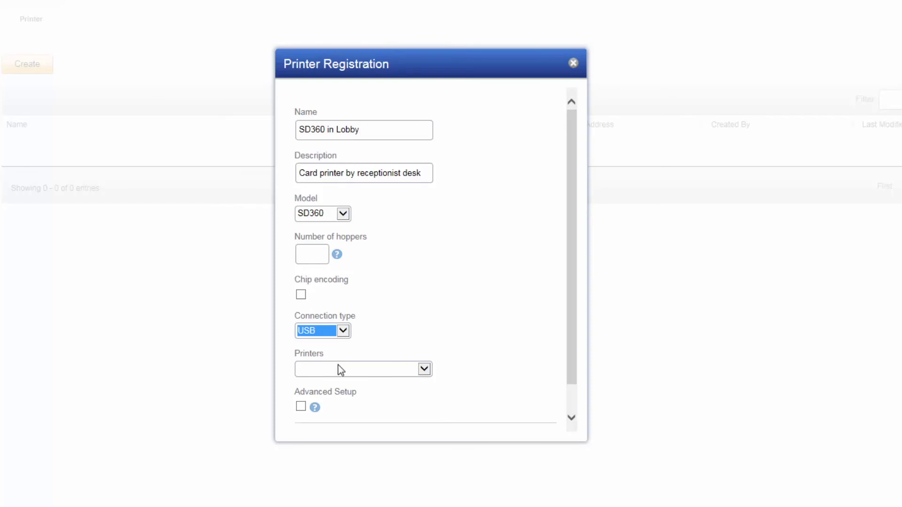
click(339, 369)
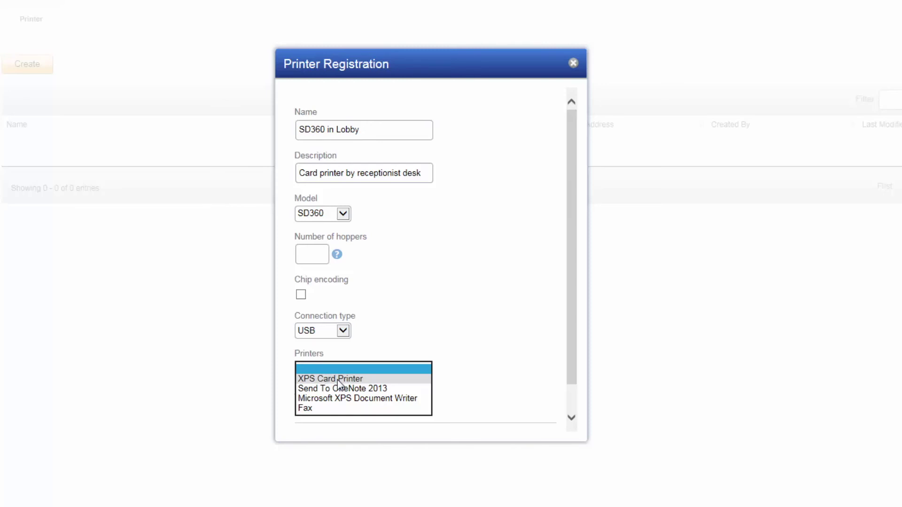
click(338, 380)
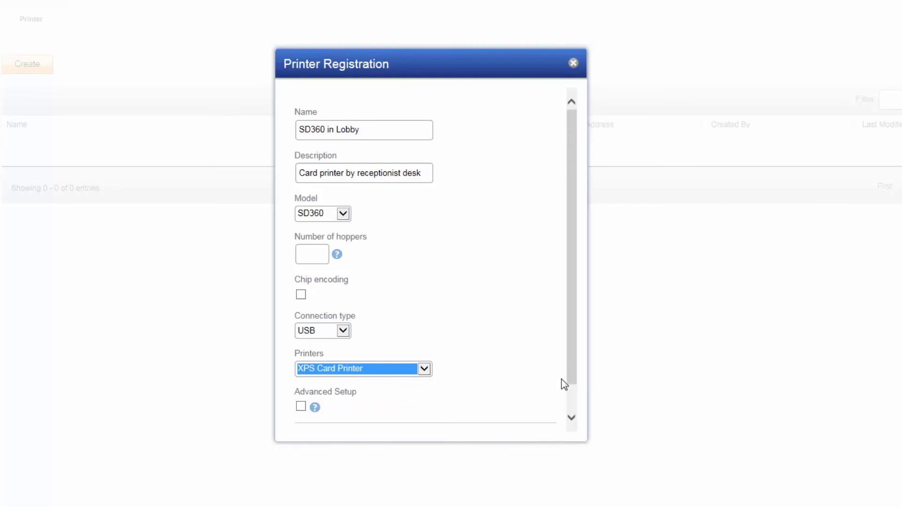
drag(570, 375, 570, 401)
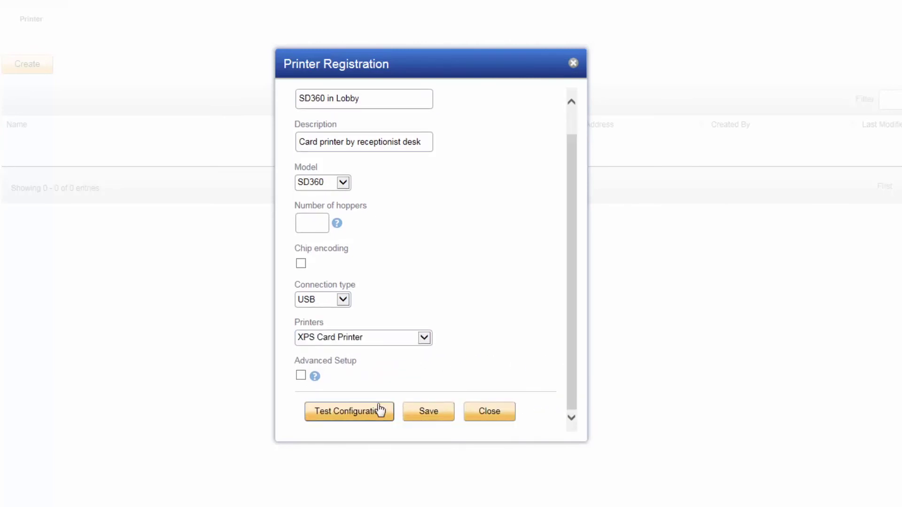
- Test the configuration, save the SD360 in Lobby printer and finish Quick Start
click(360, 417)
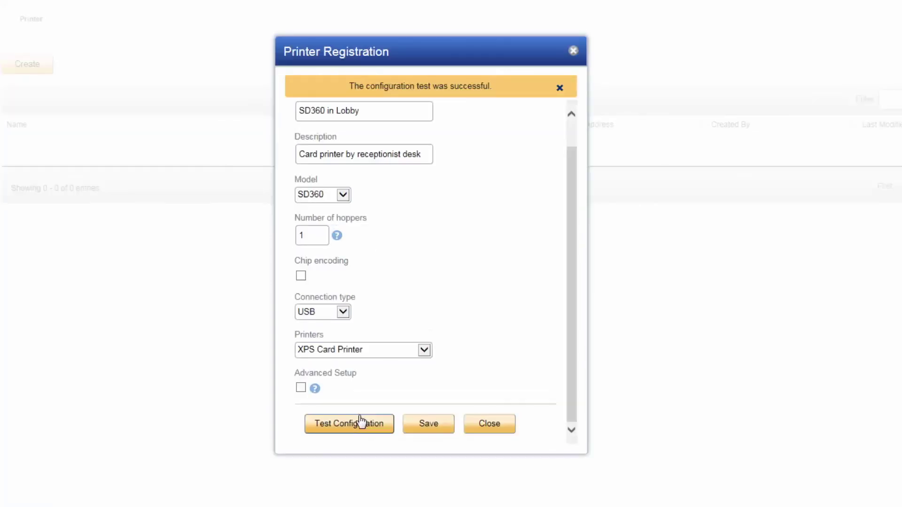
click(427, 426)
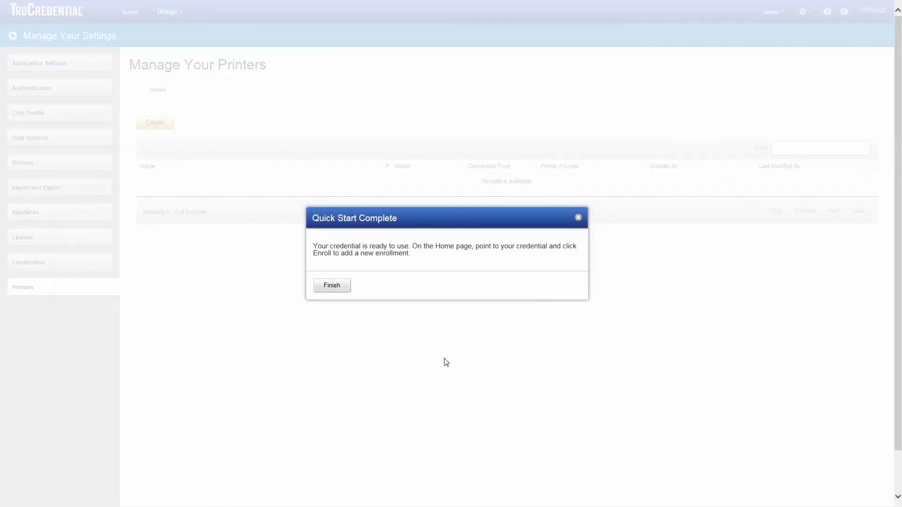
click(334, 289)
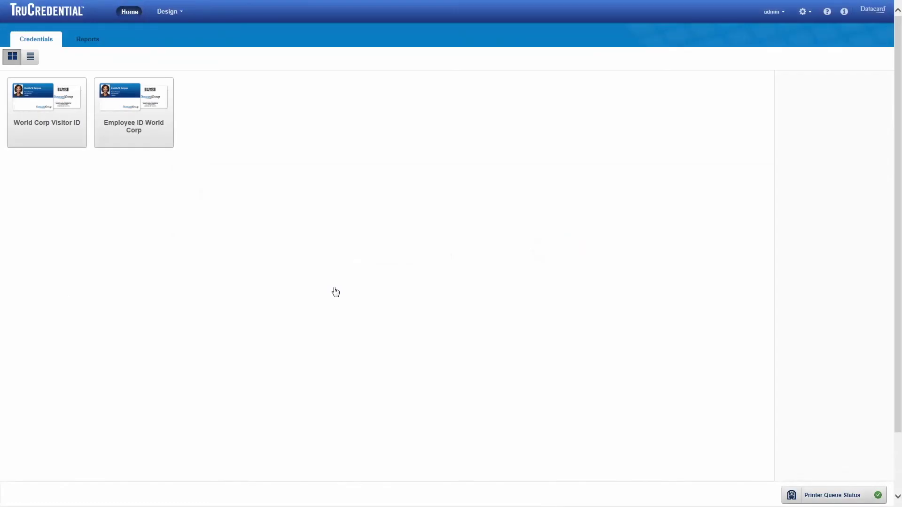
mouse_move(247, 207)
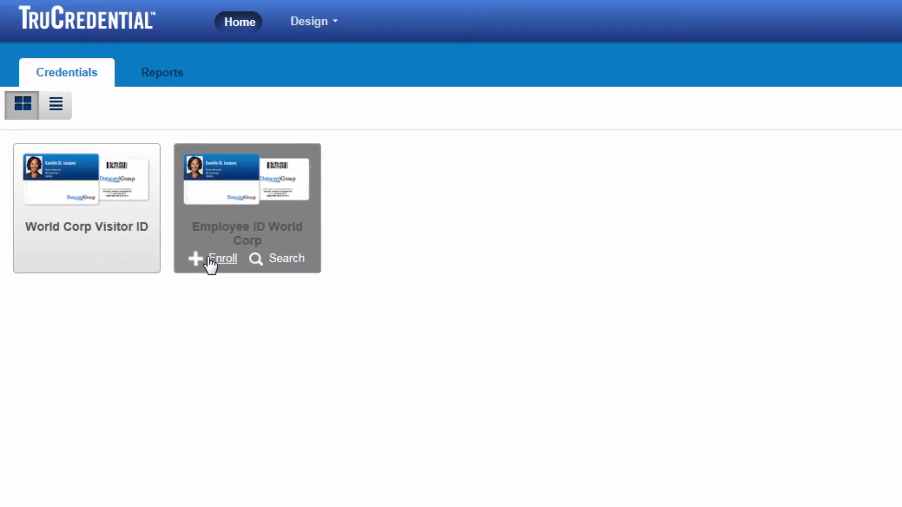
- Check Employee ID World Corp records, cancel, and start a new enrollment for that credential
click(282, 253)
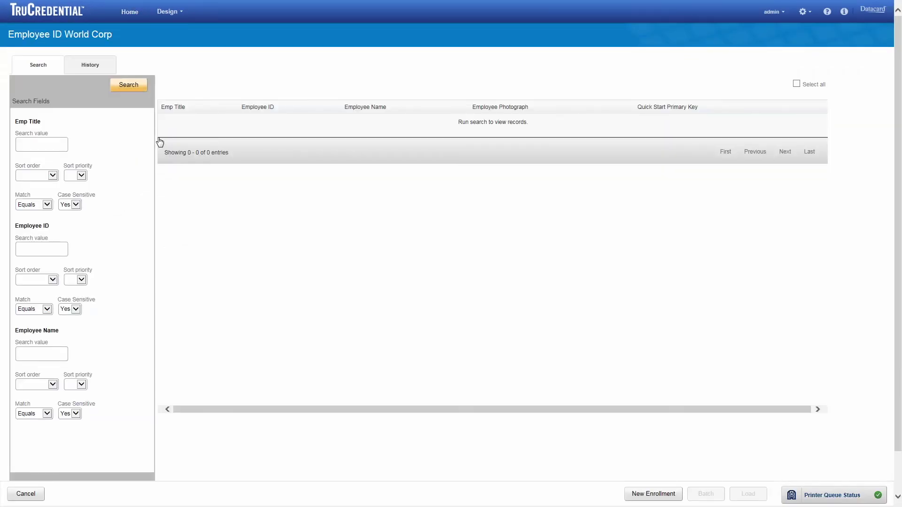
click(26, 494)
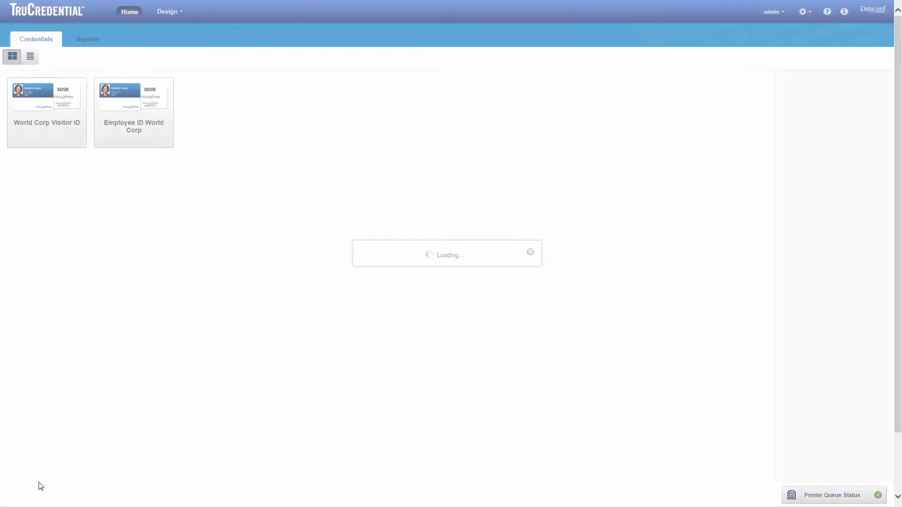
mouse_move(133, 113)
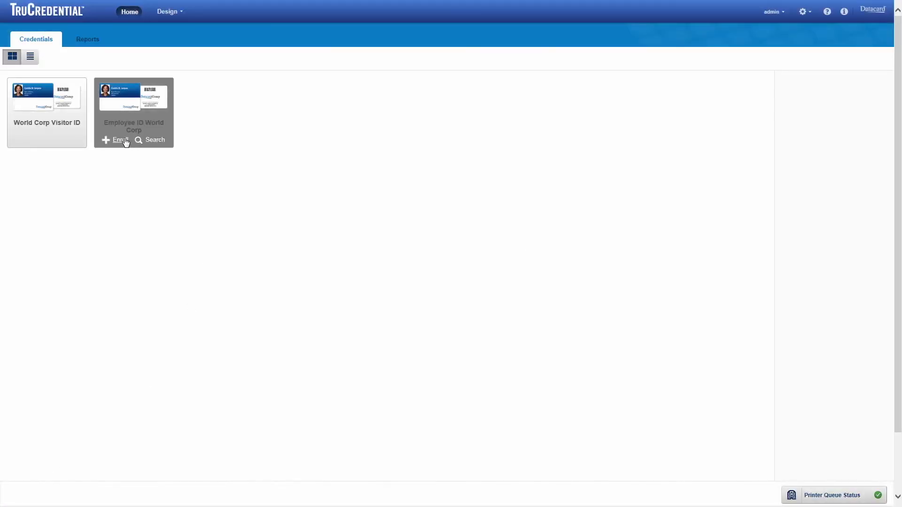
click(118, 140)
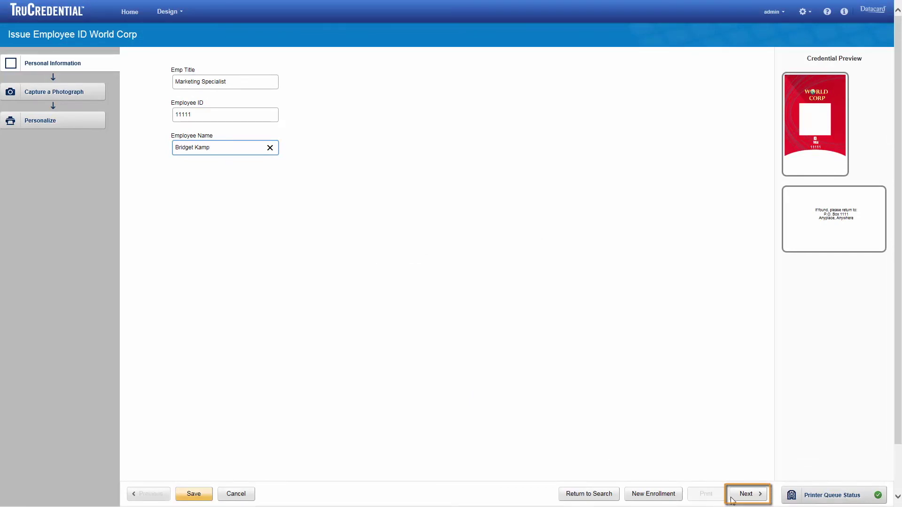
click(745, 495)
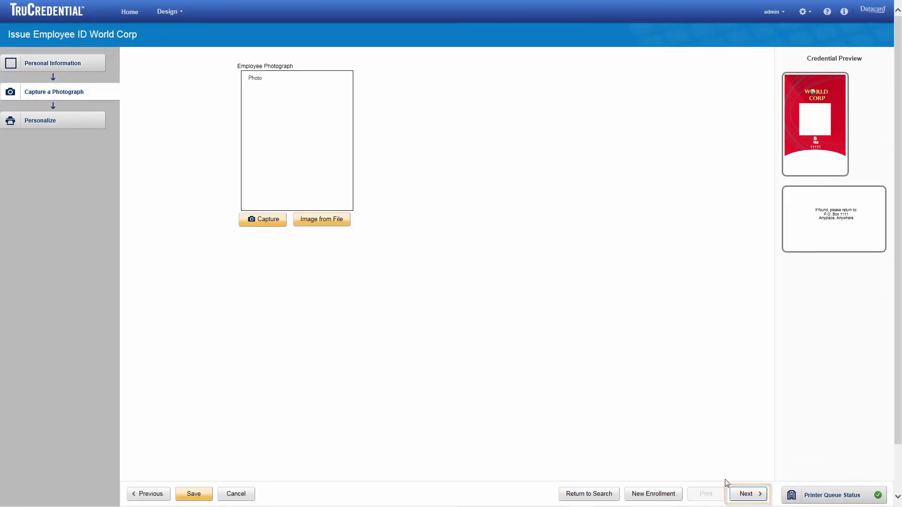
click(322, 220)
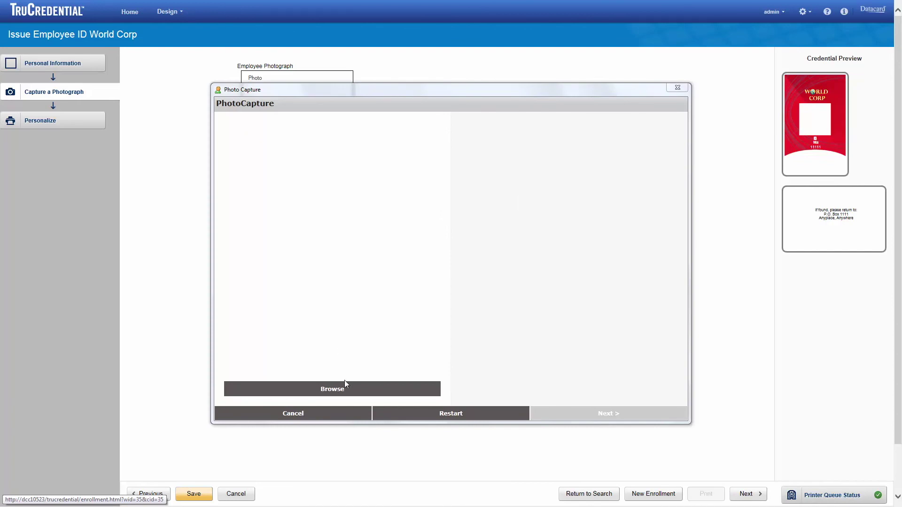
click(346, 388)
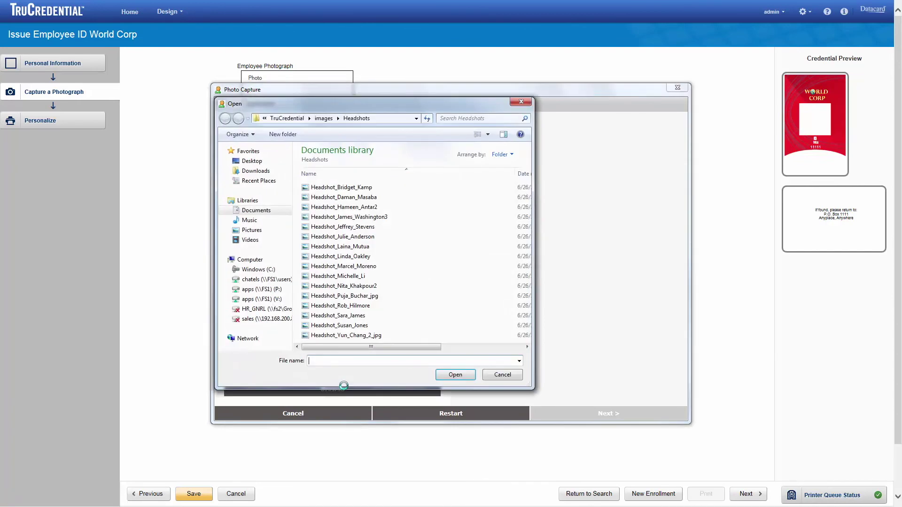
double_click(326, 188)
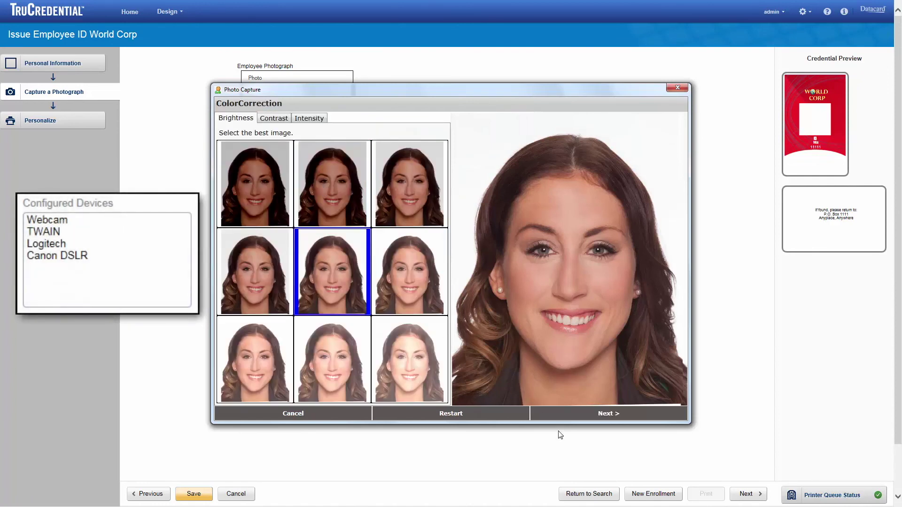
click(582, 416)
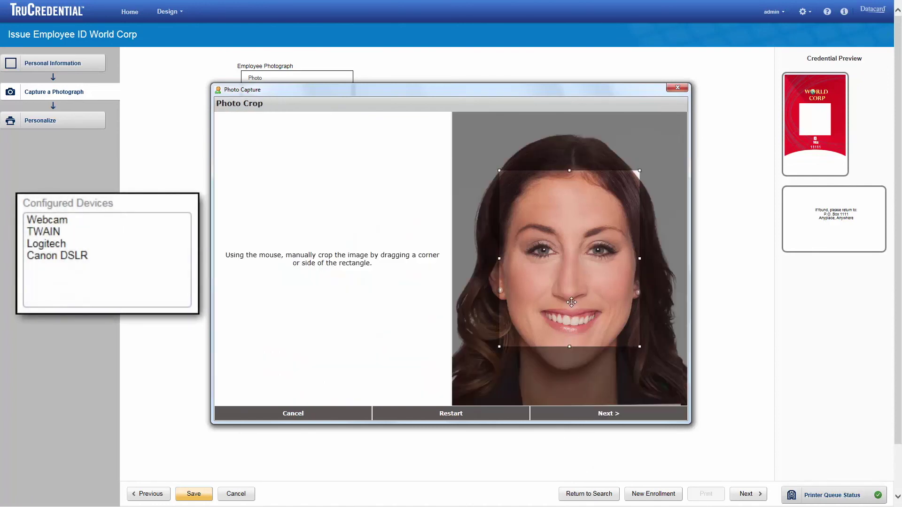
- Crop to nearly the whole photo, accept it, and advance to personalization
drag(639, 346, 700, 405)
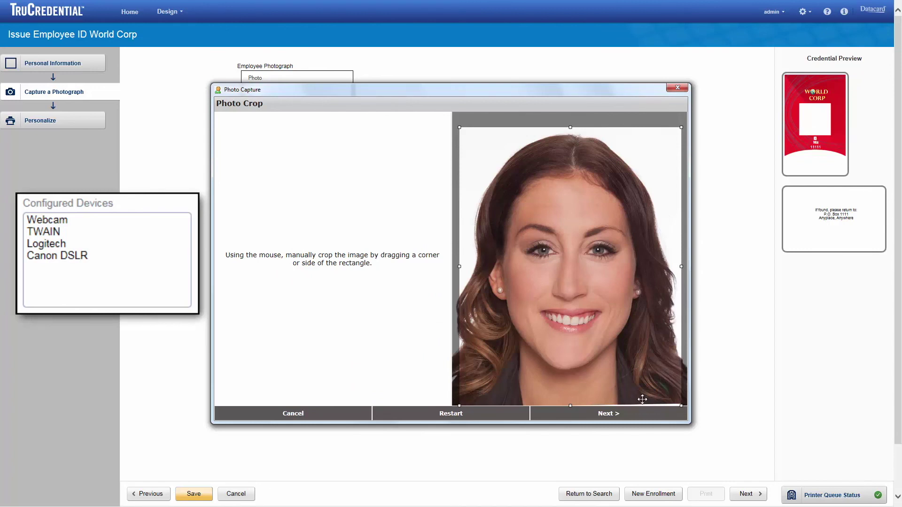
click(627, 414)
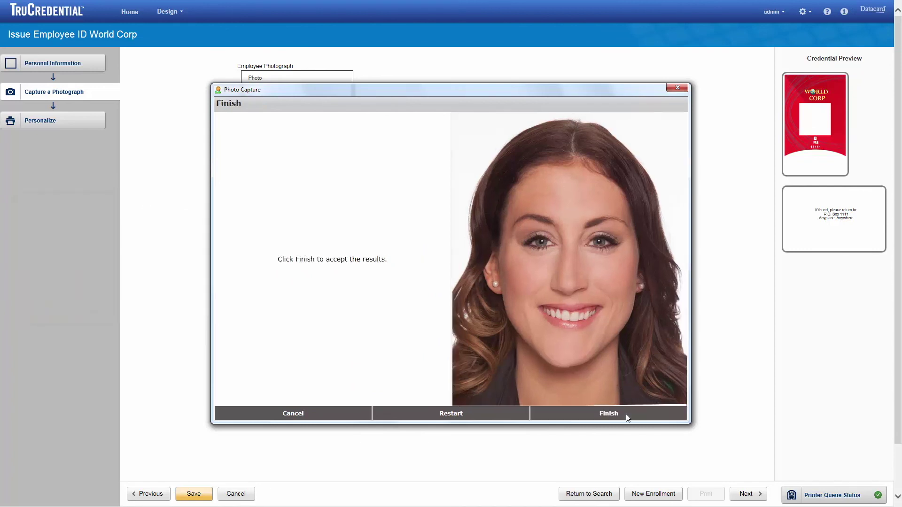
click(626, 413)
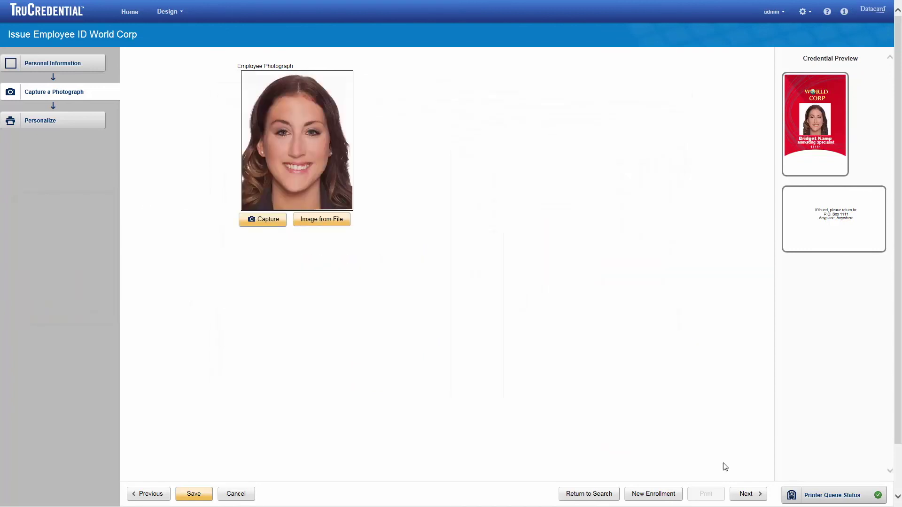
click(747, 495)
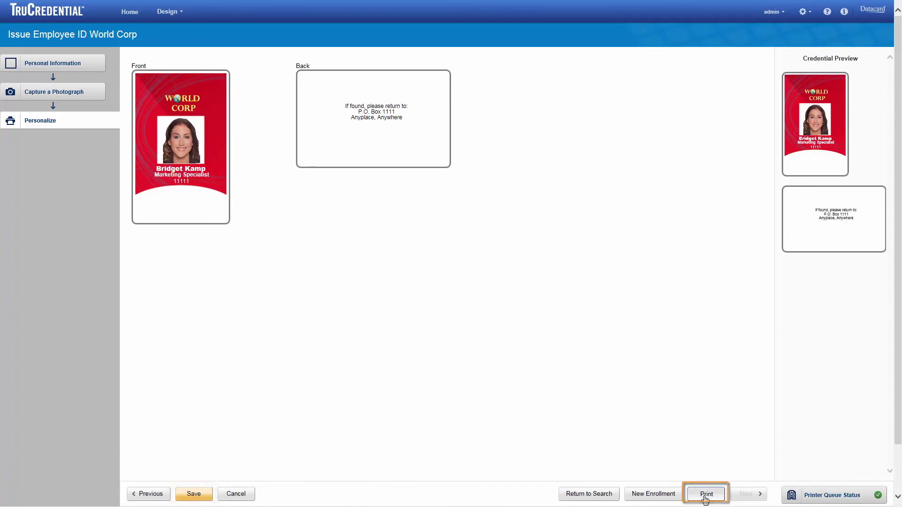
click(705, 494)
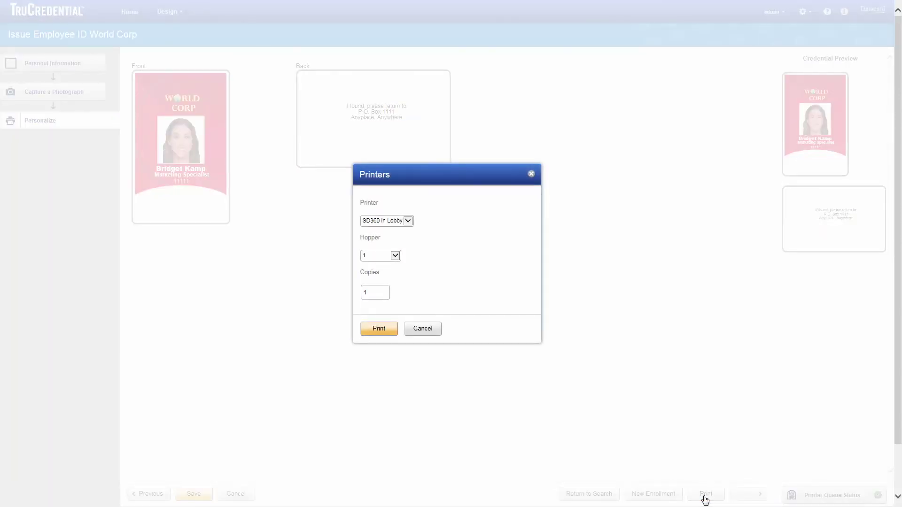
click(381, 337)
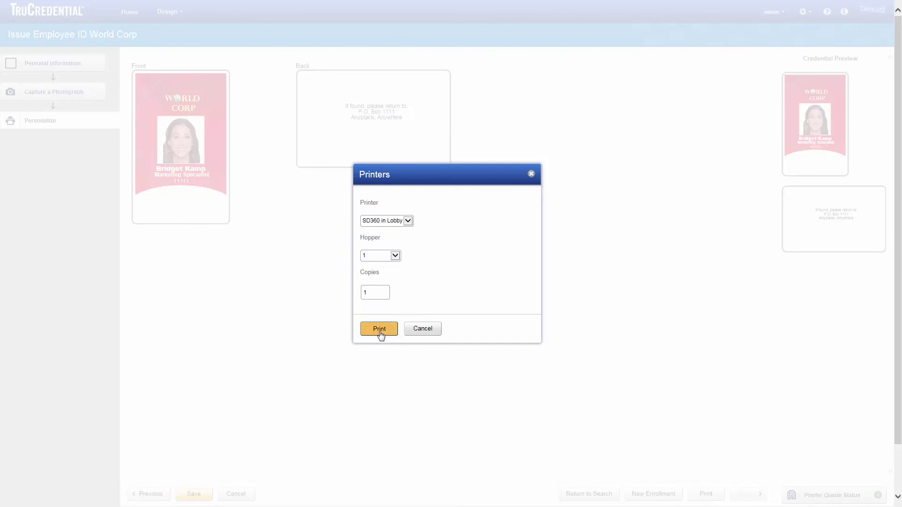